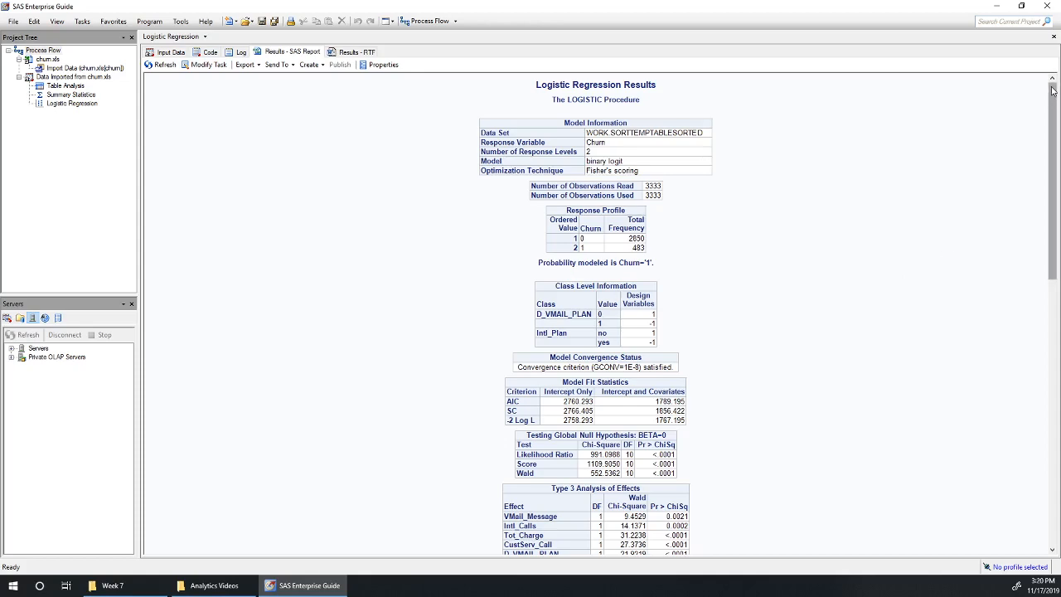
# Set the logistic regression task to show a custom list of plots with only Effect plots selected
pyautogui.moveTo(1051, 90); pyautogui.dragTo(1037, 182)
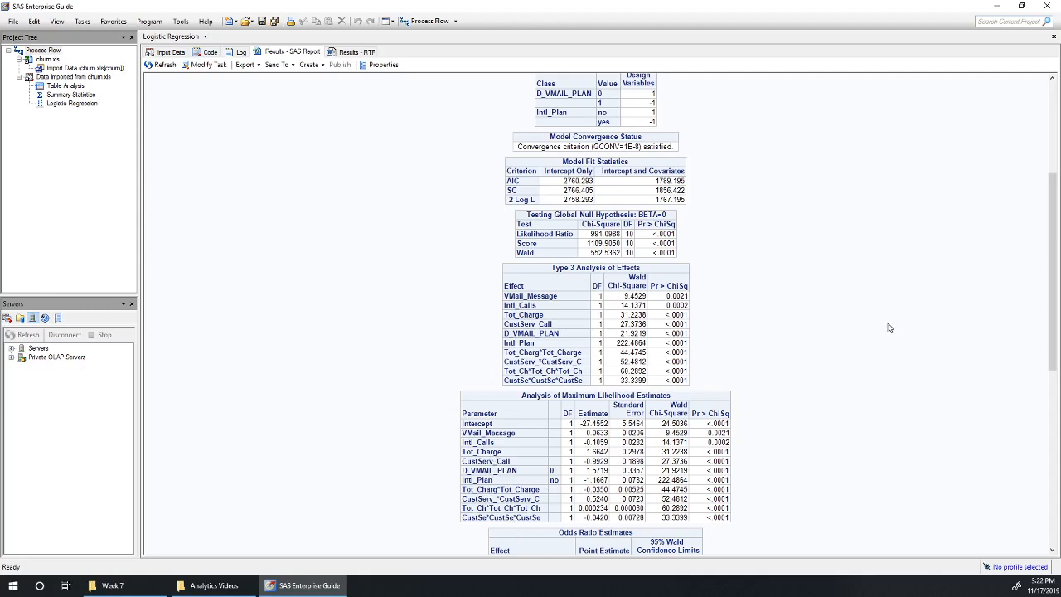
pyautogui.click(211, 69)
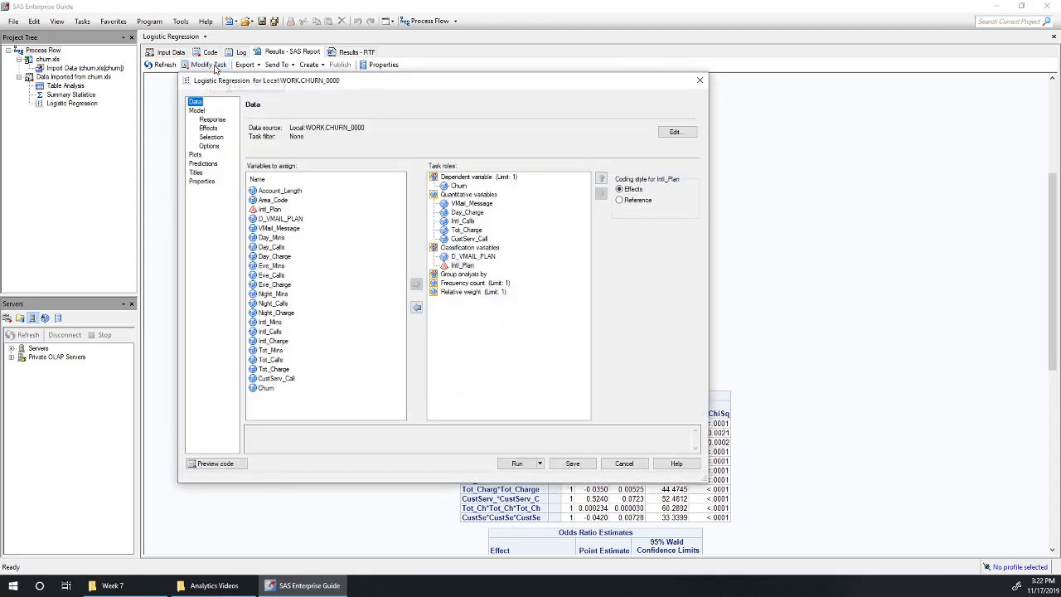
pyautogui.click(196, 156)
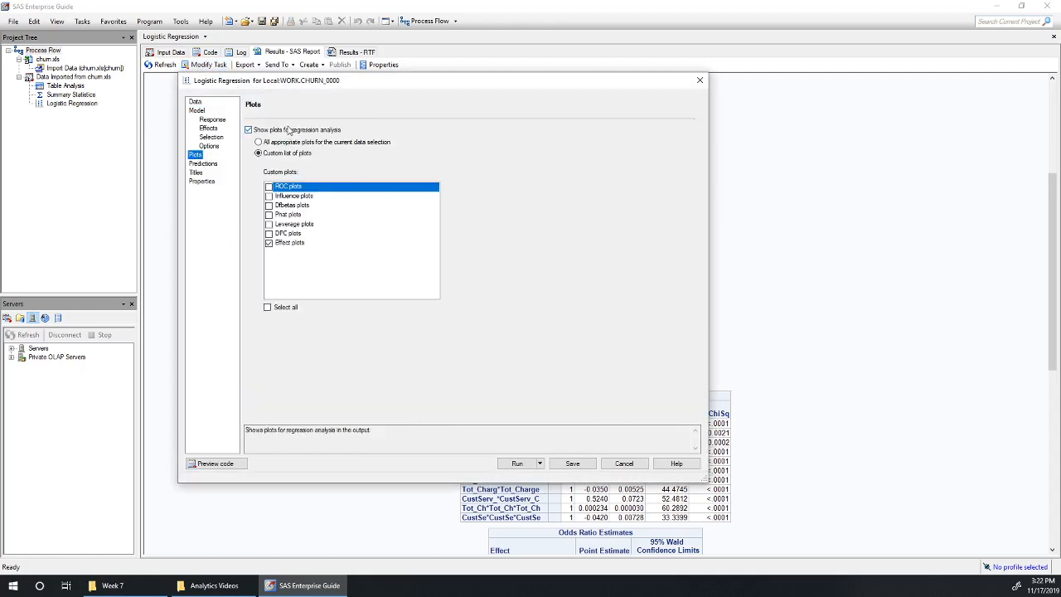
pyautogui.click(262, 143)
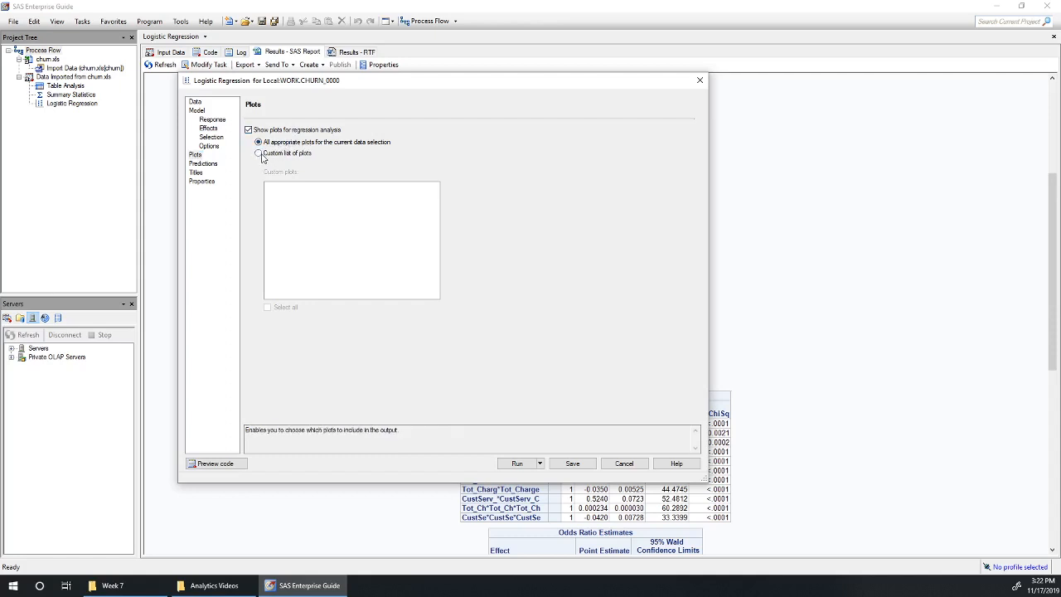
pyautogui.click(262, 155)
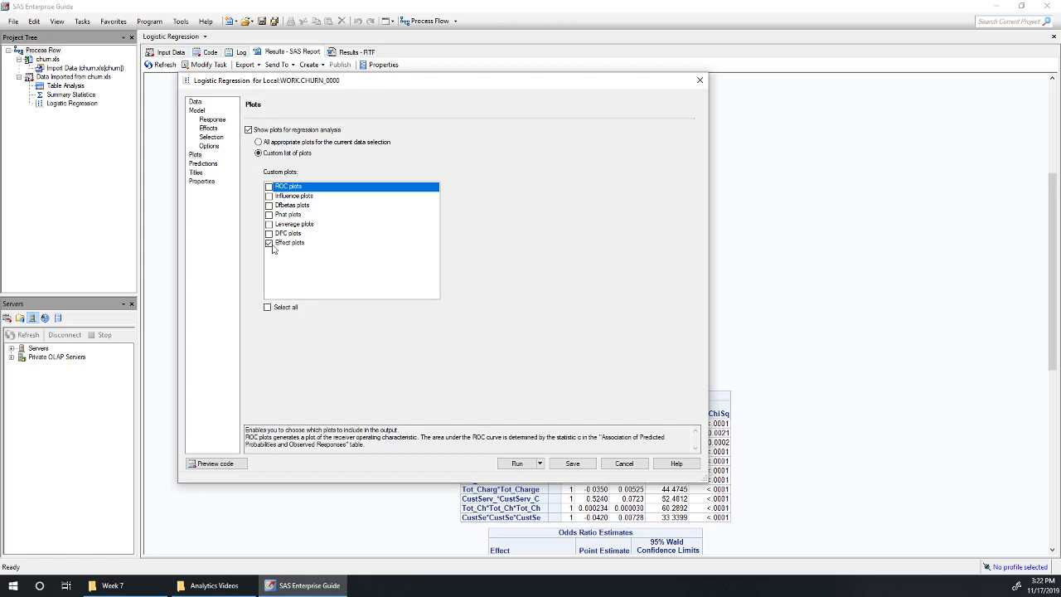
# Run the regression, replacing the previous results, and view the predicted churn probability plot against VMail_Message
pyautogui.click(517, 463)
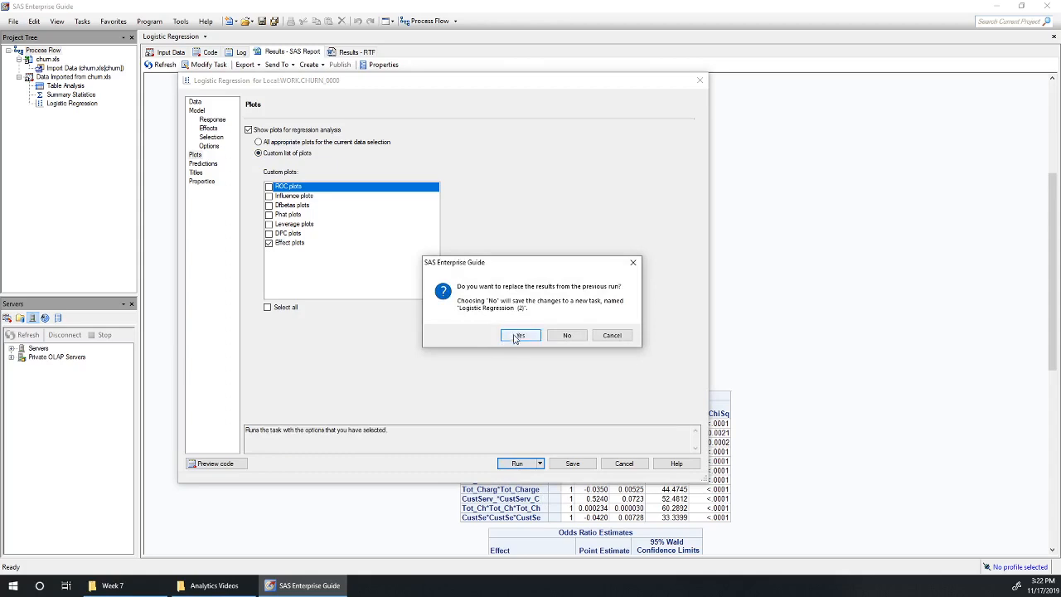
pyautogui.click(515, 336)
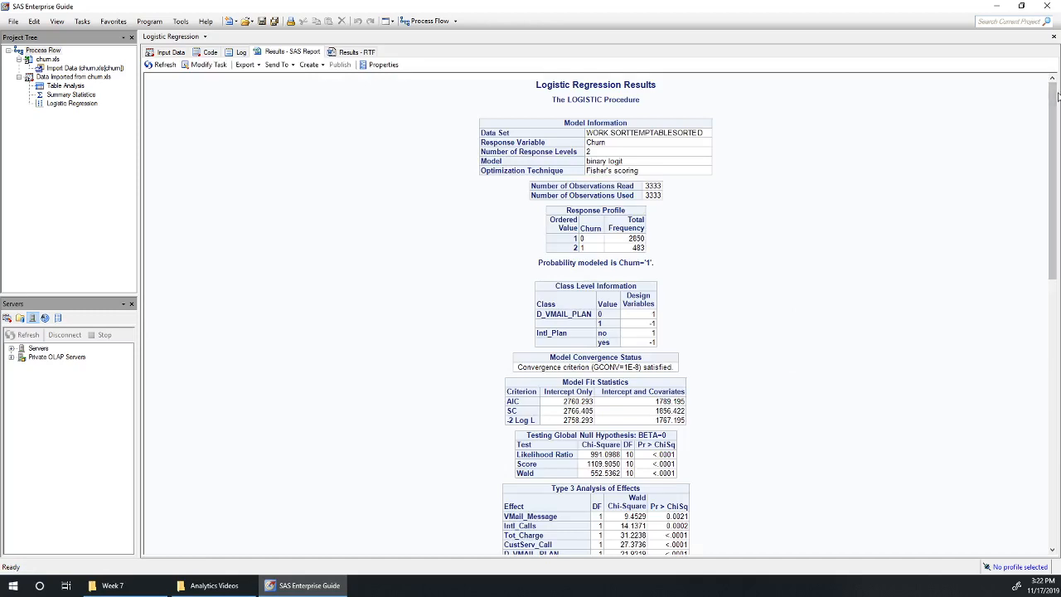
pyautogui.moveTo(1057, 98); pyautogui.dragTo(1057, 416)
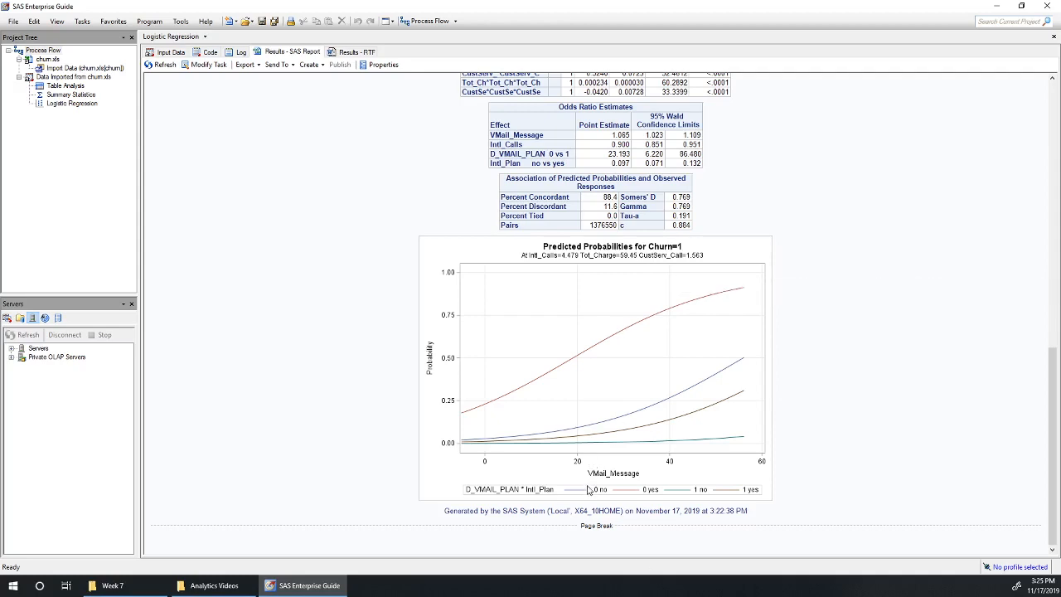
# Modify the logistic regression task by removing the VMail_Message and Intl_Calls effects from the model
pyautogui.moveTo(1055, 491); pyautogui.dragTo(1053, 375)
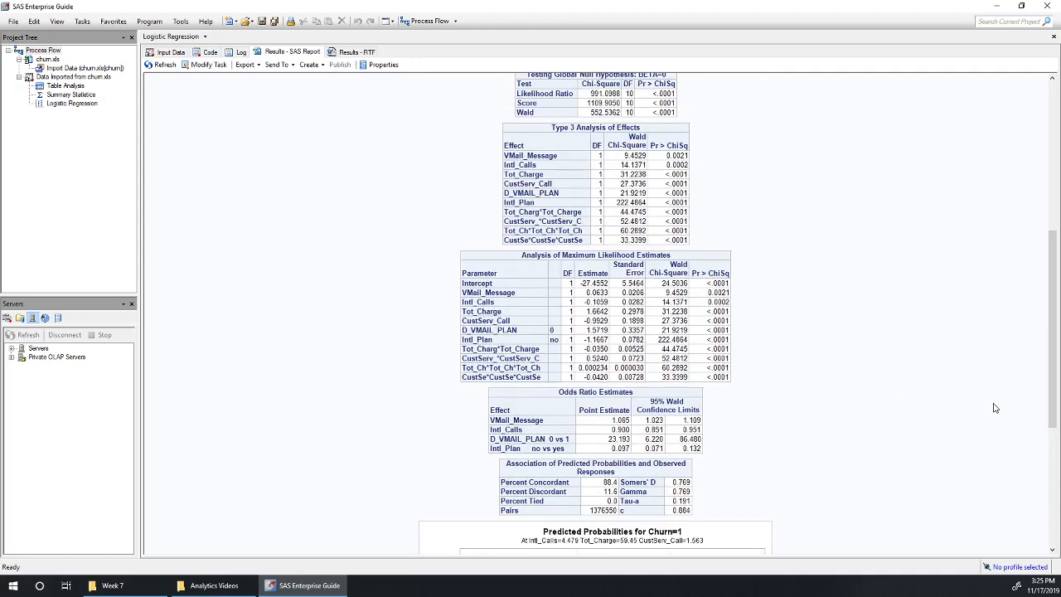
pyautogui.moveTo(1055, 325); pyautogui.dragTo(1032, 149)
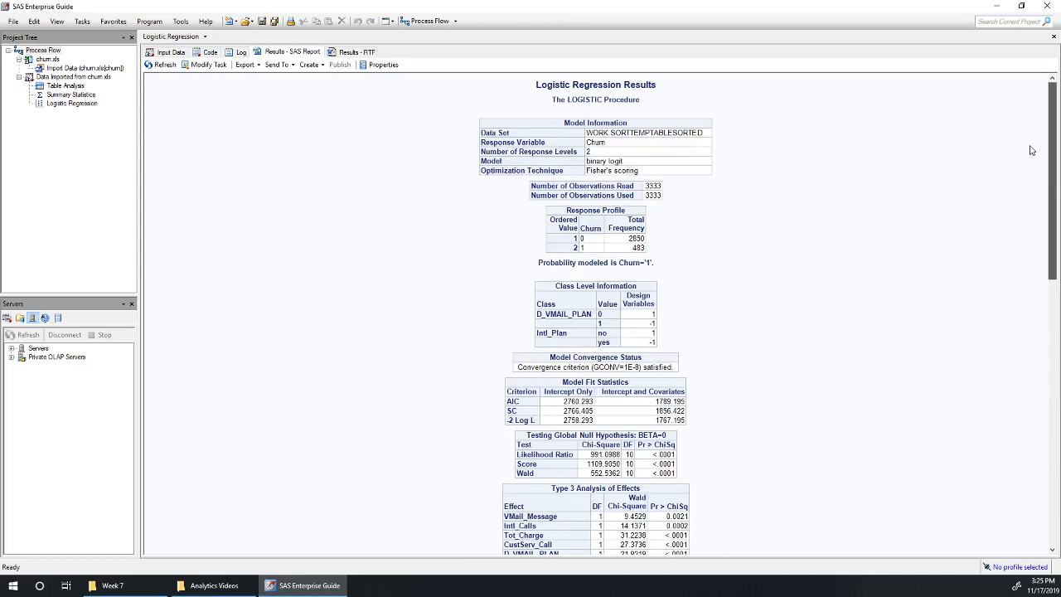
pyautogui.click(206, 66)
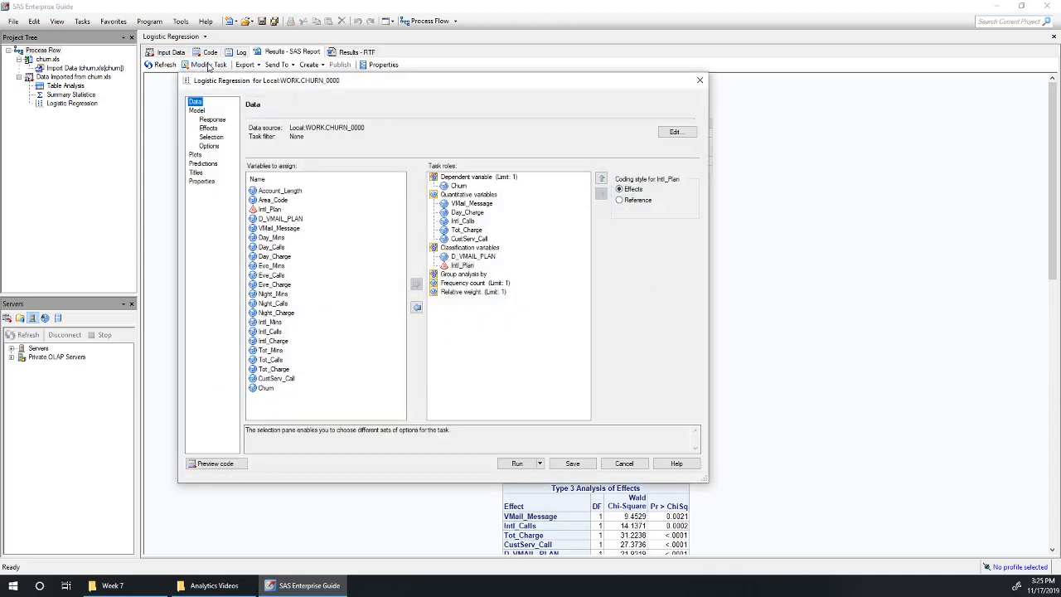
pyautogui.click(208, 128)
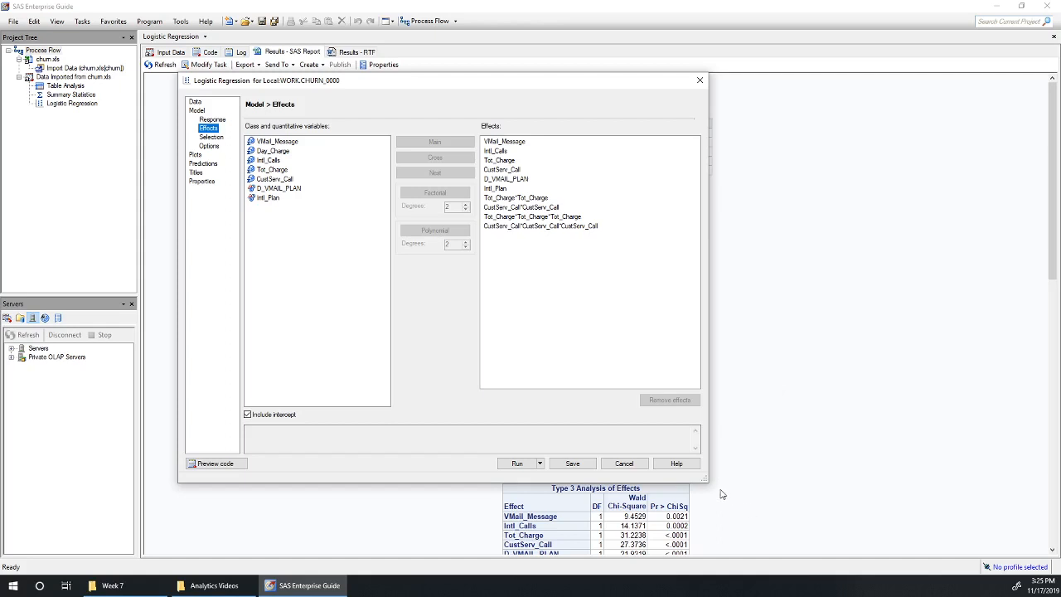
pyautogui.click(499, 159)
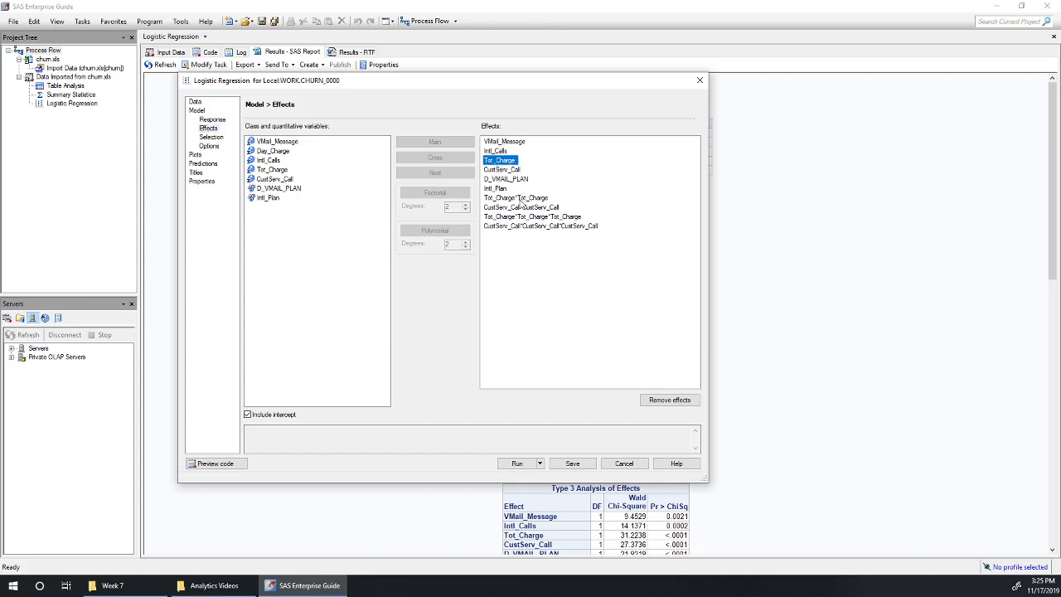
pyautogui.click(508, 142)
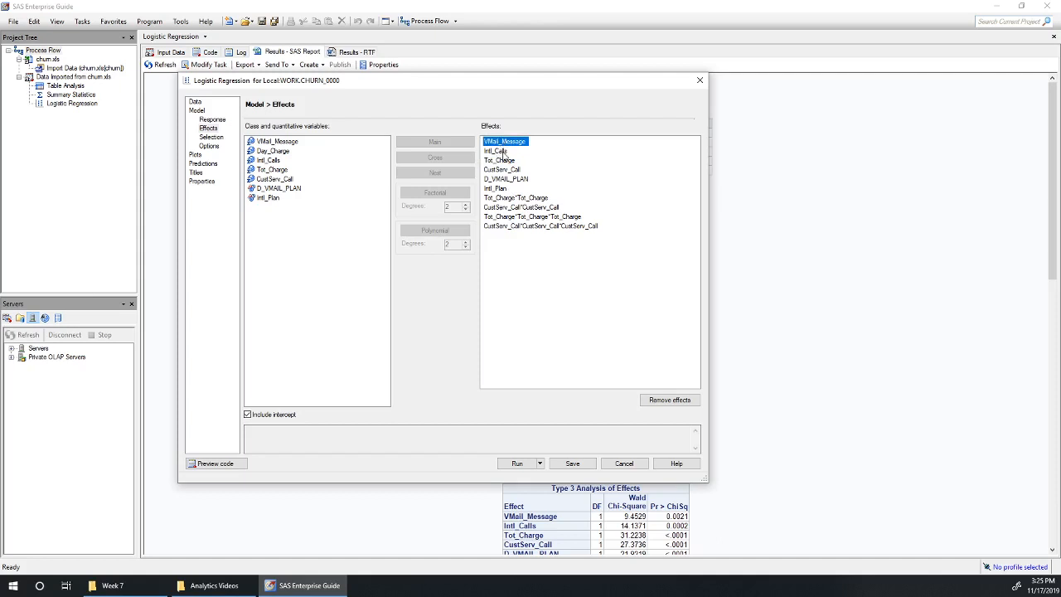
pyautogui.click(678, 406)
pyautogui.click(501, 141)
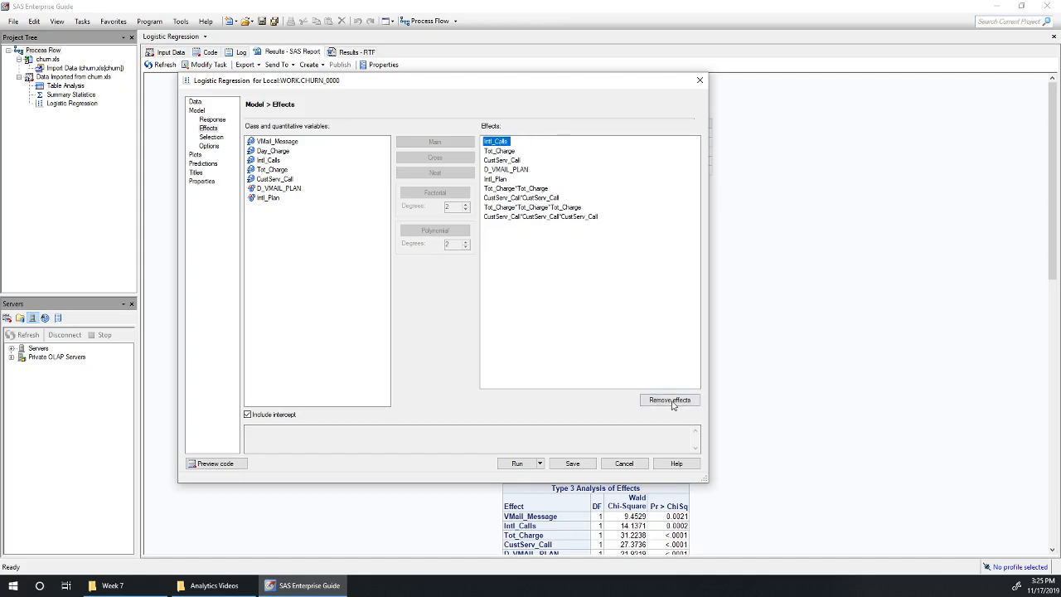
pyautogui.click(671, 402)
# Add VMail_Message and Intl_Calls back as main effects at the end of the effects list
pyautogui.click(274, 142)
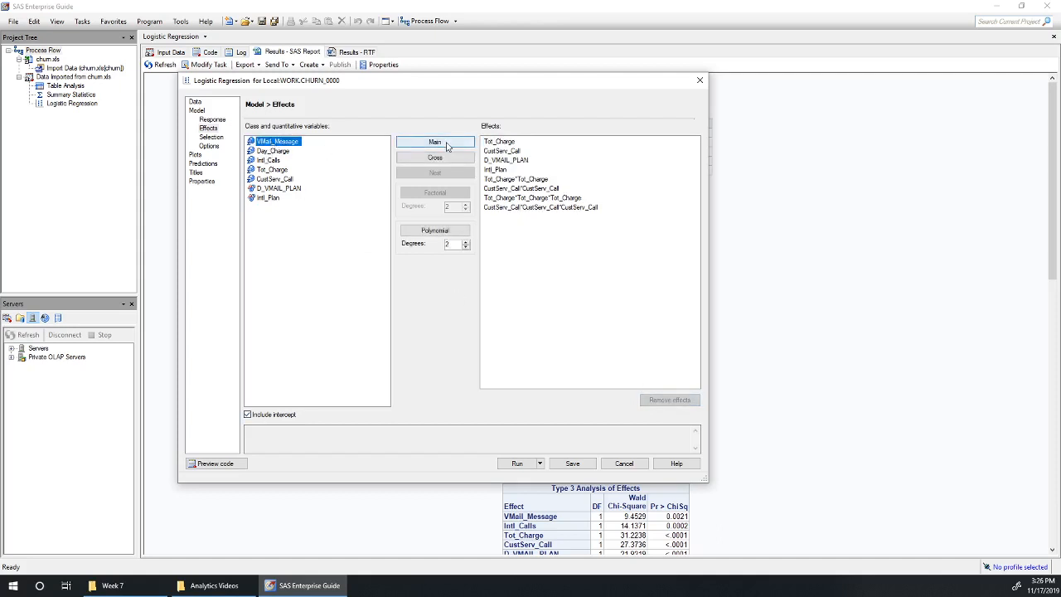
pyautogui.click(446, 147)
pyautogui.click(272, 160)
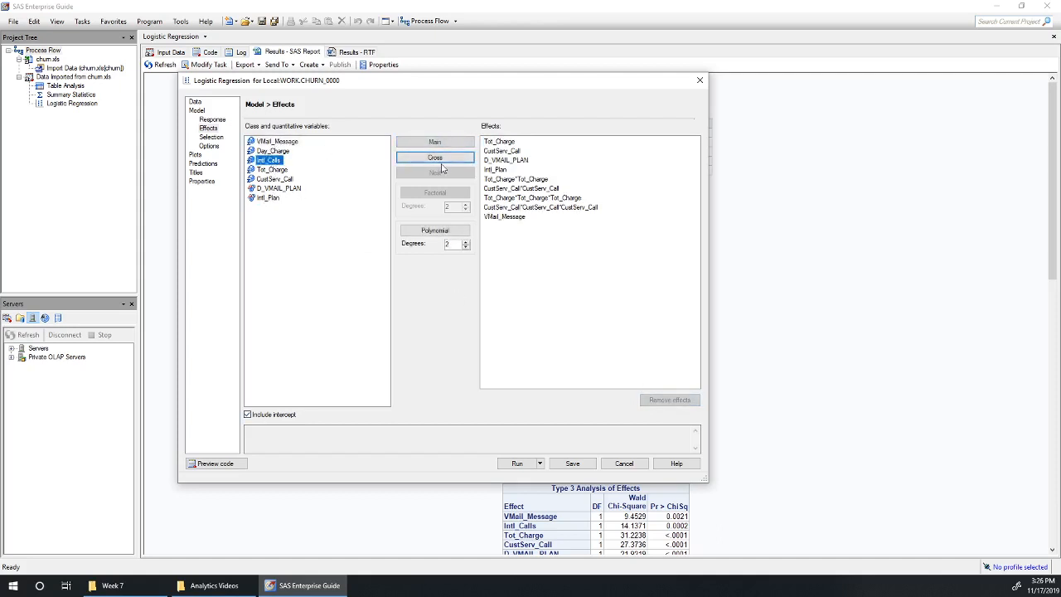
pyautogui.click(434, 142)
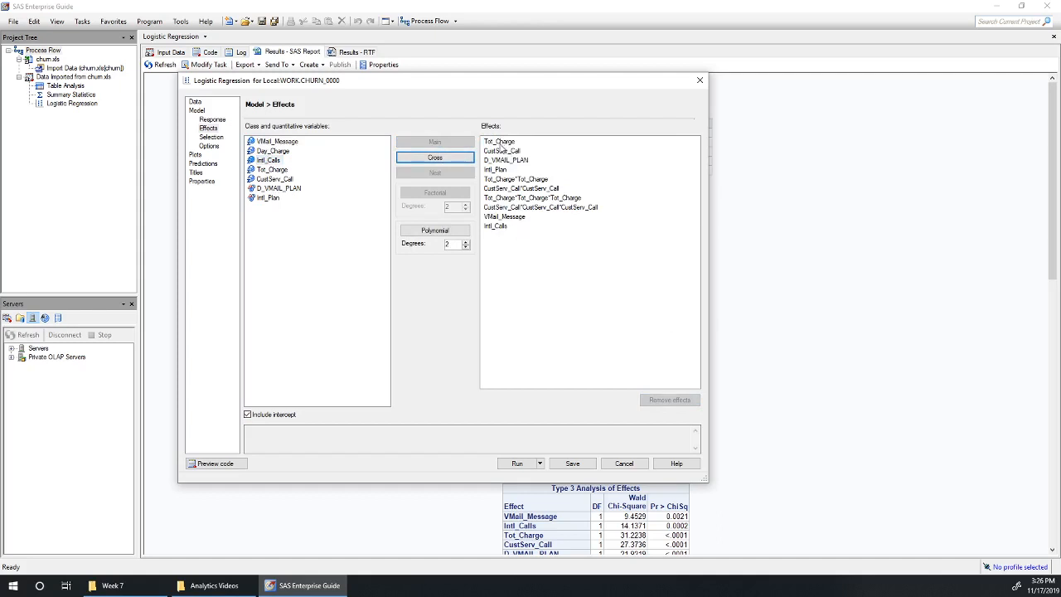
# Rerun the regression with Tot_Charge as the first effect, replacing the previous results, and view its predicted probability plot
pyautogui.click(517, 464)
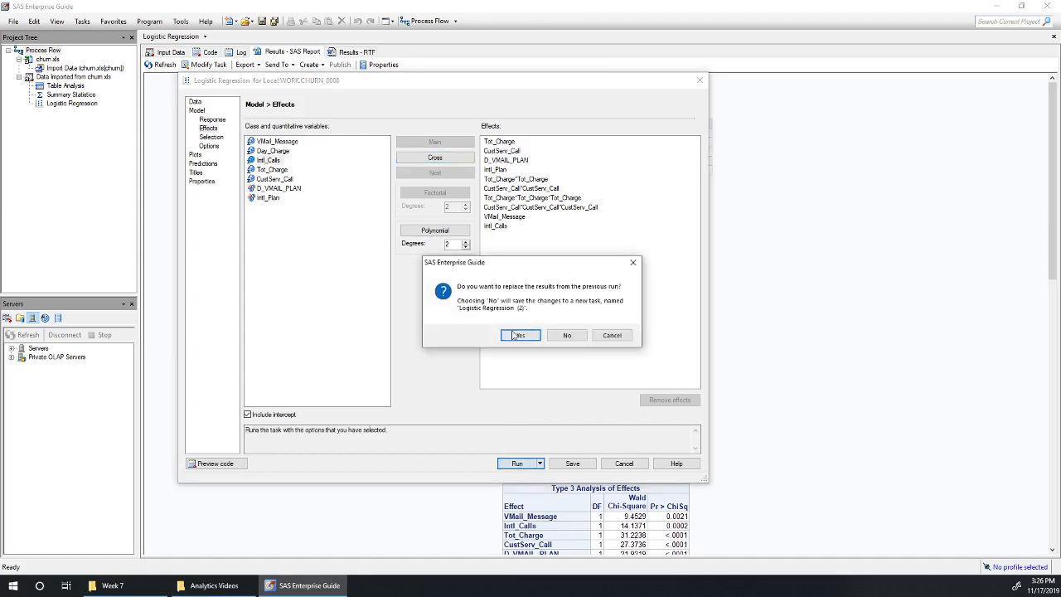
pyautogui.click(517, 335)
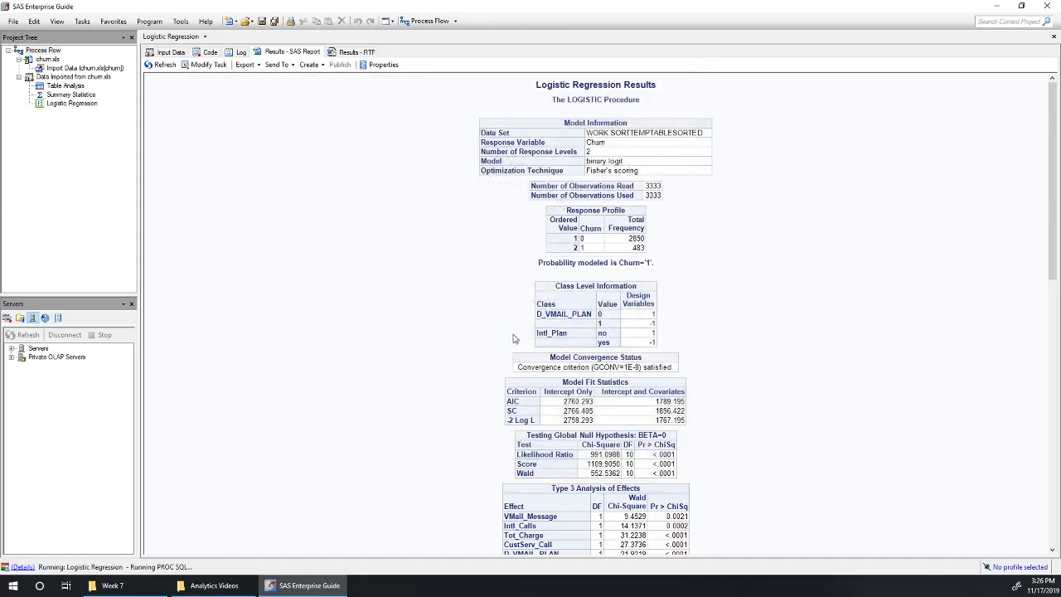
pyautogui.moveTo(1054, 177); pyautogui.dragTo(1059, 473)
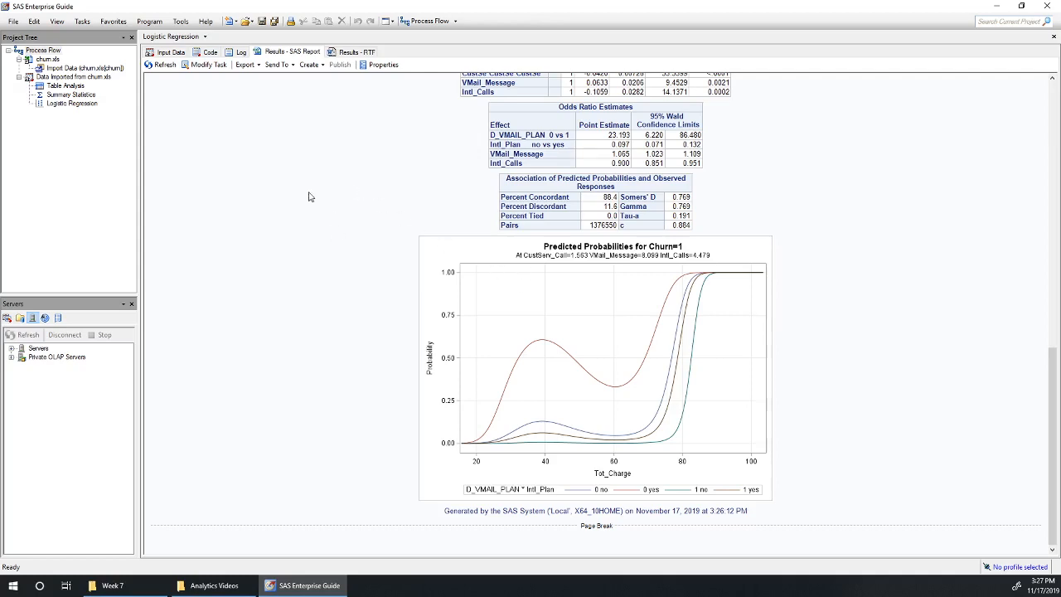
# Move Tot_Charge to the end of the model effects by removing it and adding it back as a main effect
pyautogui.click(207, 64)
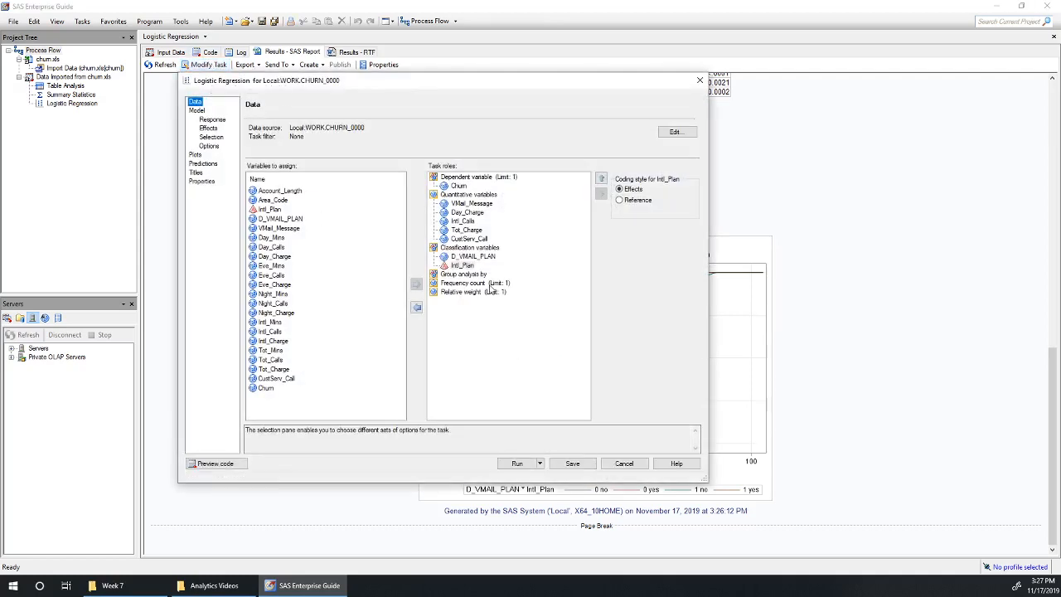
pyautogui.click(208, 128)
pyautogui.click(513, 143)
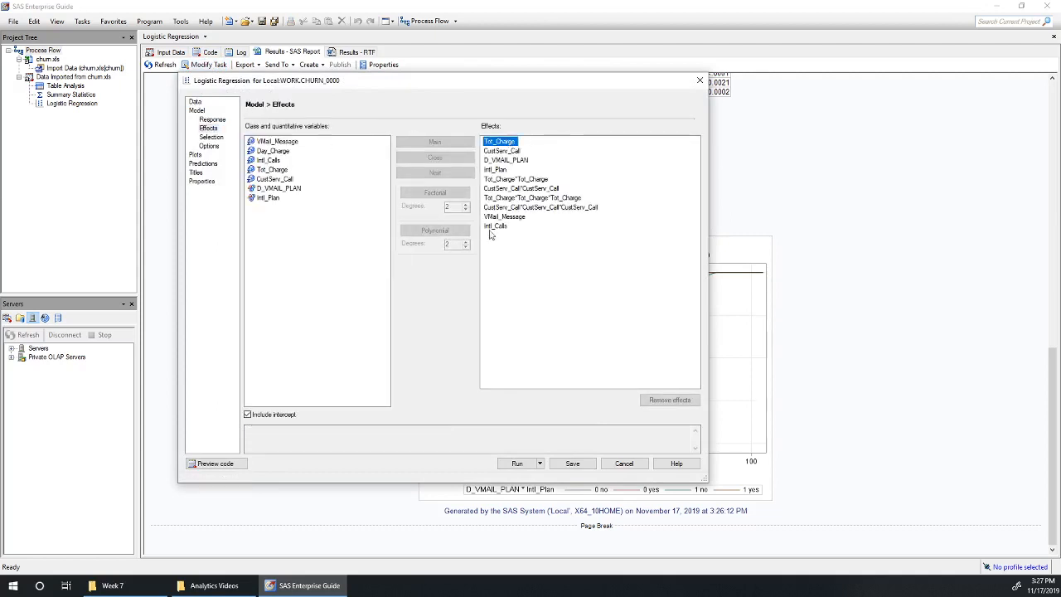
pyautogui.click(681, 400)
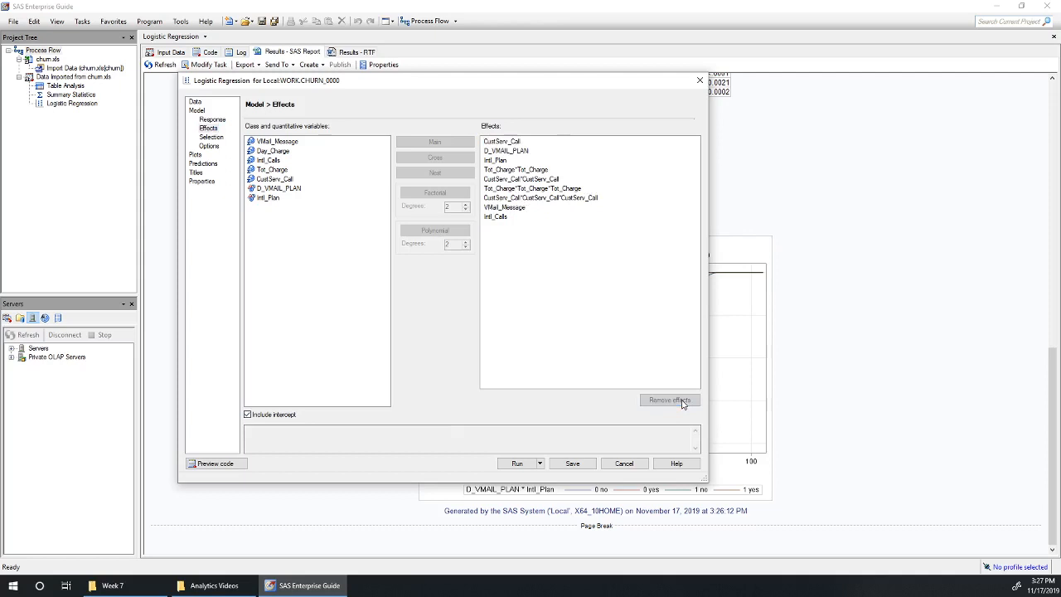
pyautogui.click(270, 169)
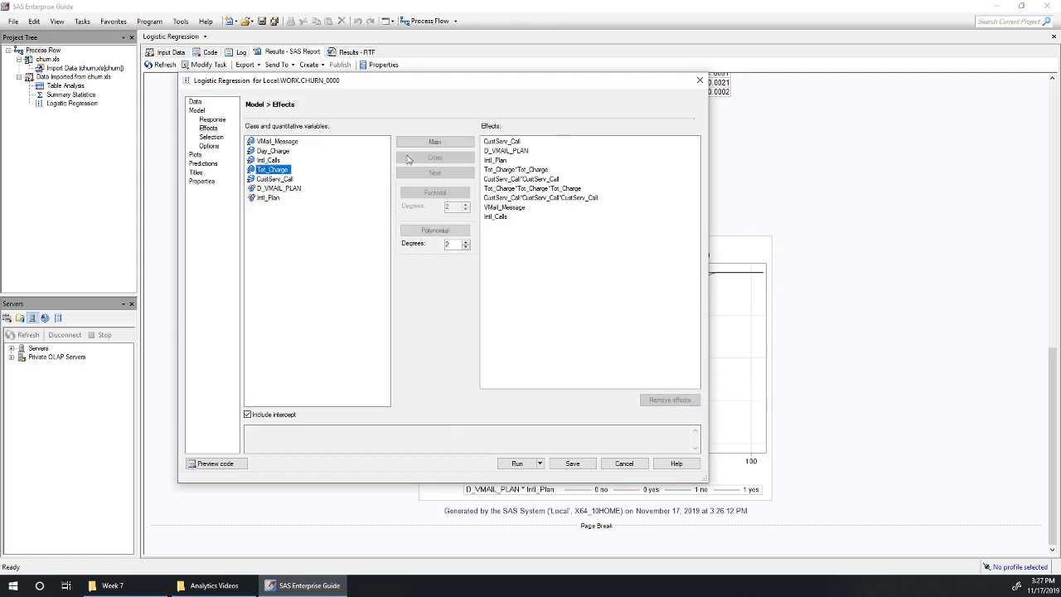
pyautogui.click(439, 142)
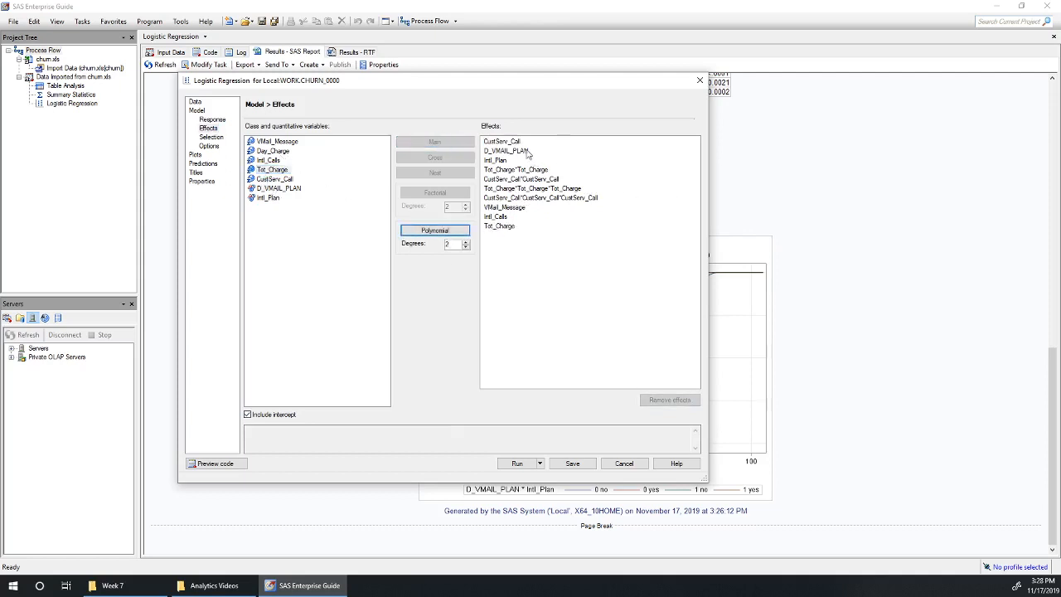
# Rerun the regression with CustServ_Call as the first effect, overwriting the earlier results, and examine its predicted probability plot
pyautogui.click(517, 463)
pyautogui.click(520, 336)
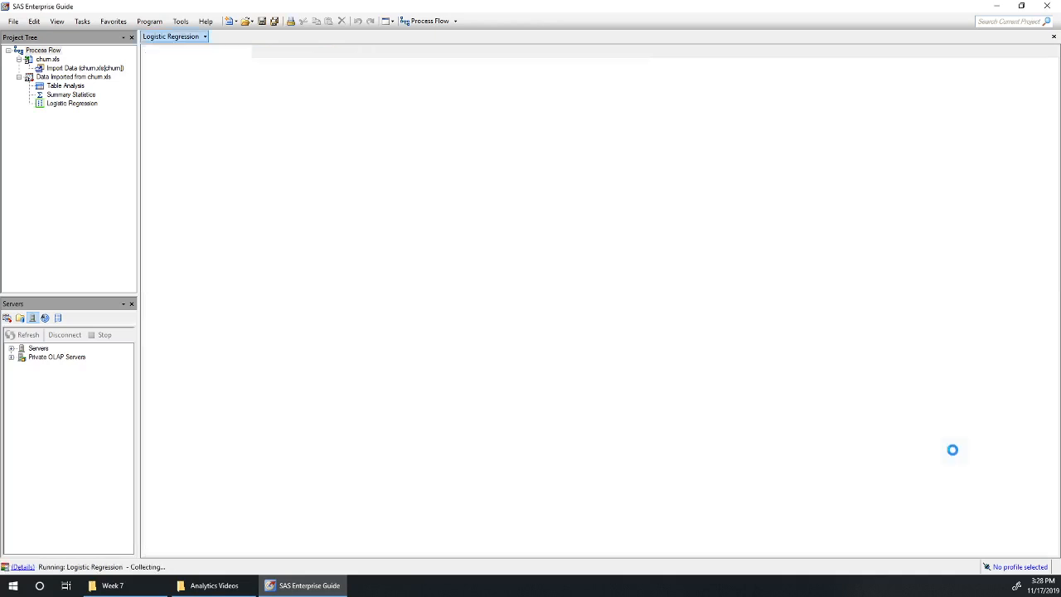
pyautogui.scroll(-3, 949, 452)
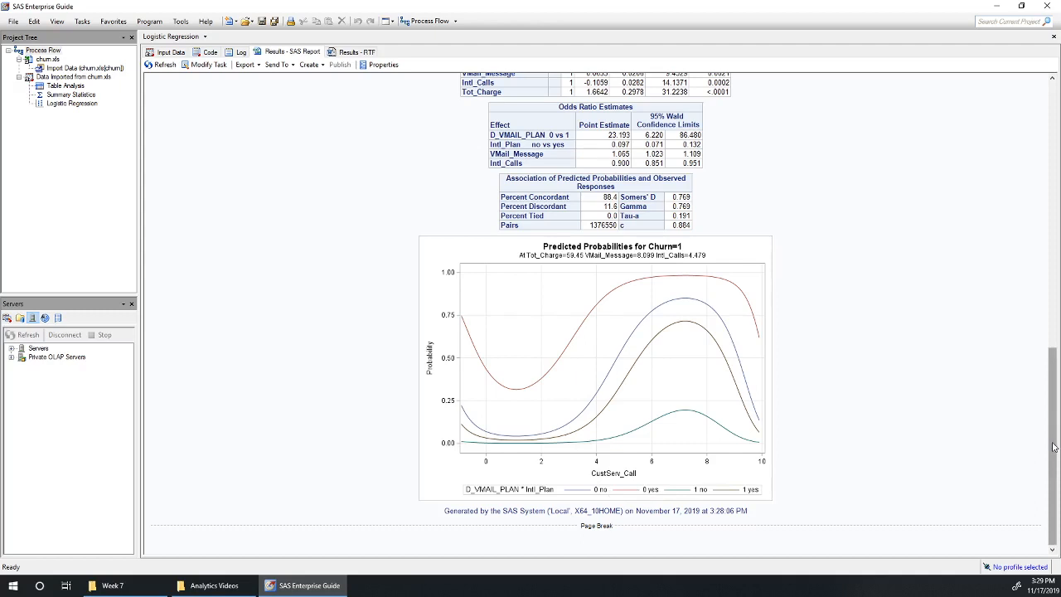
pyautogui.moveTo(1054, 446); pyautogui.dragTo(1046, 426)
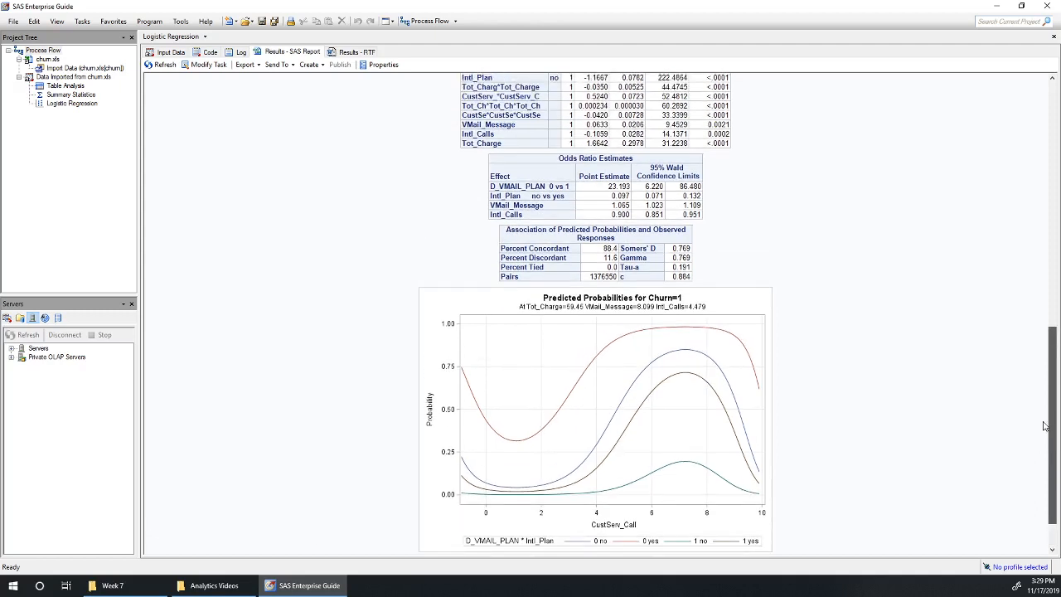